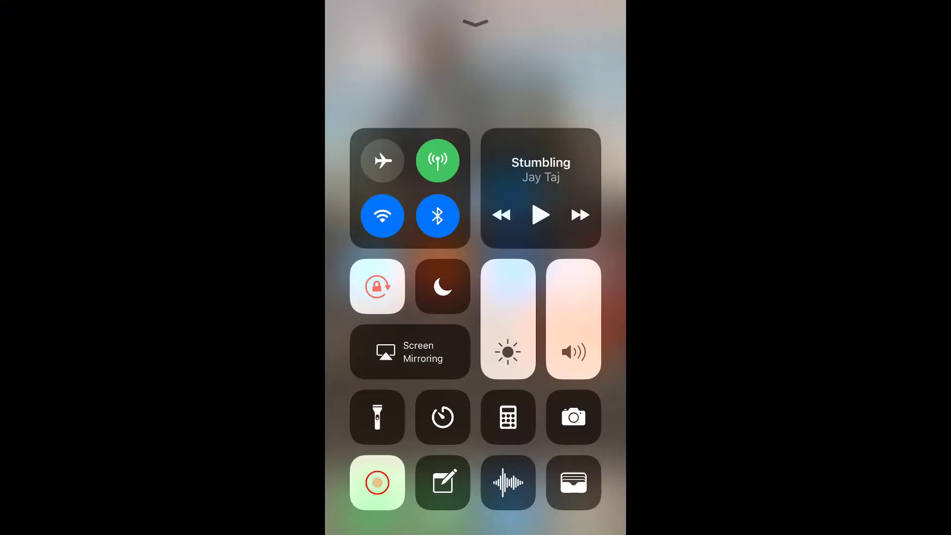
Step: Launch Microsoft Teams from the Work folder and go to the Community team's General channel
{"action": "left_click", "coordinate": [579, 268]}
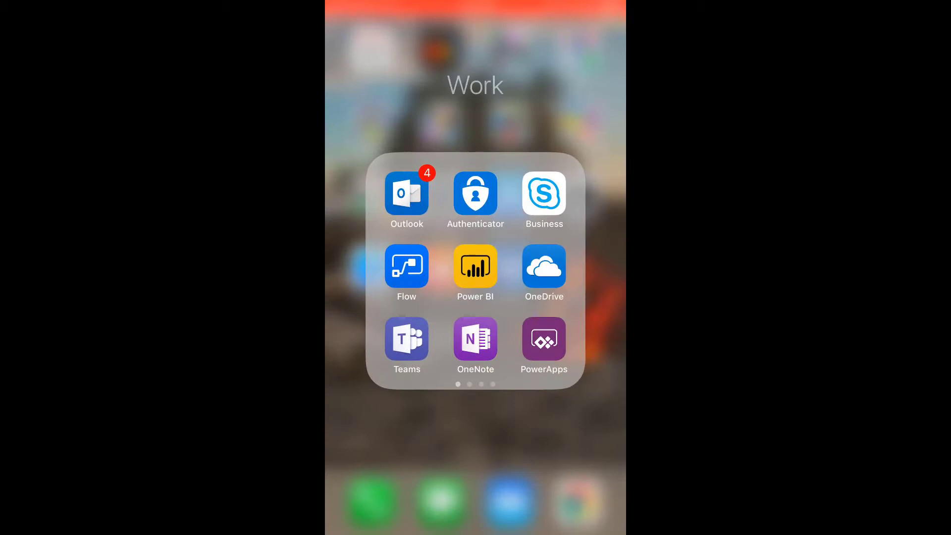
{"action": "left_click", "coordinate": [406, 339]}
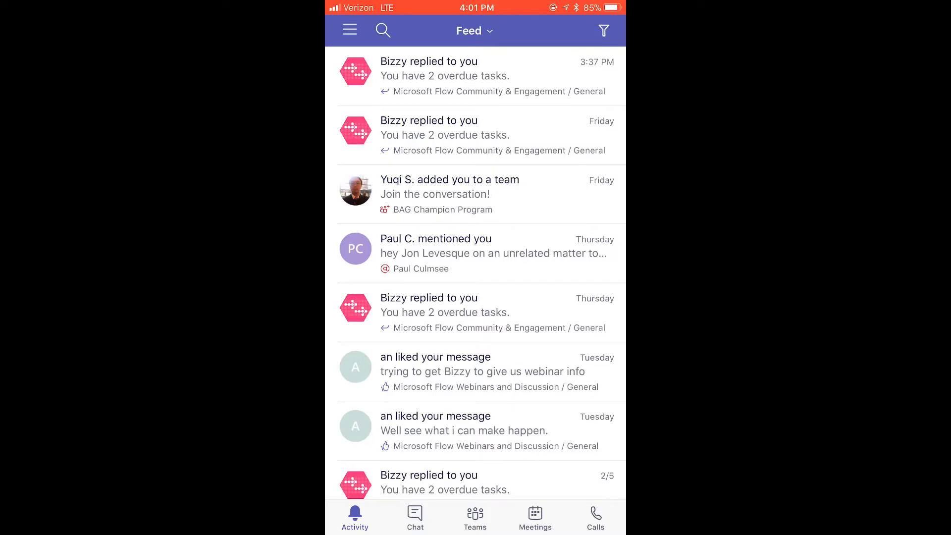
{"action": "left_click", "coordinate": [475, 517]}
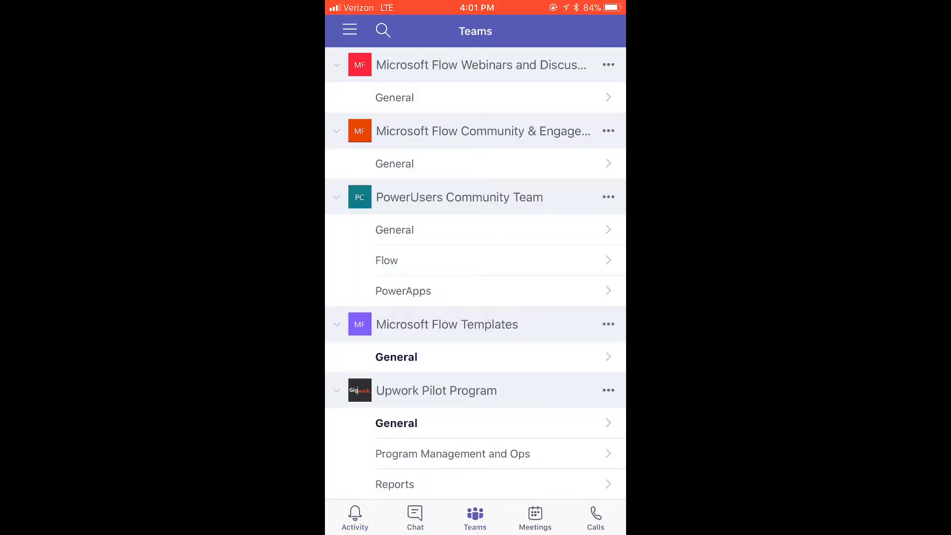
{"action": "left_click", "coordinate": [394, 163]}
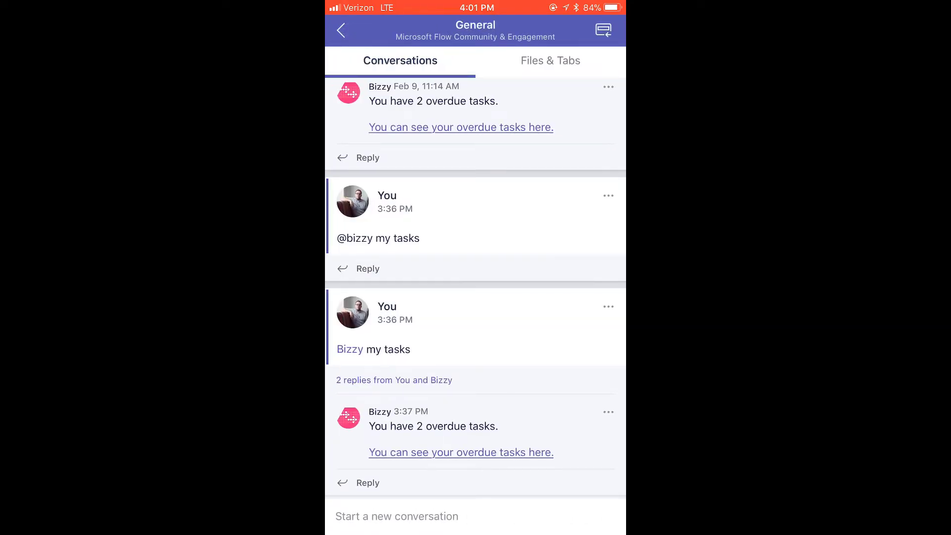
{"action": "left_click", "coordinate": [397, 516]}
{"action": "left_click", "coordinate": [342, 514]}
{"action": "type", "text": "@"}
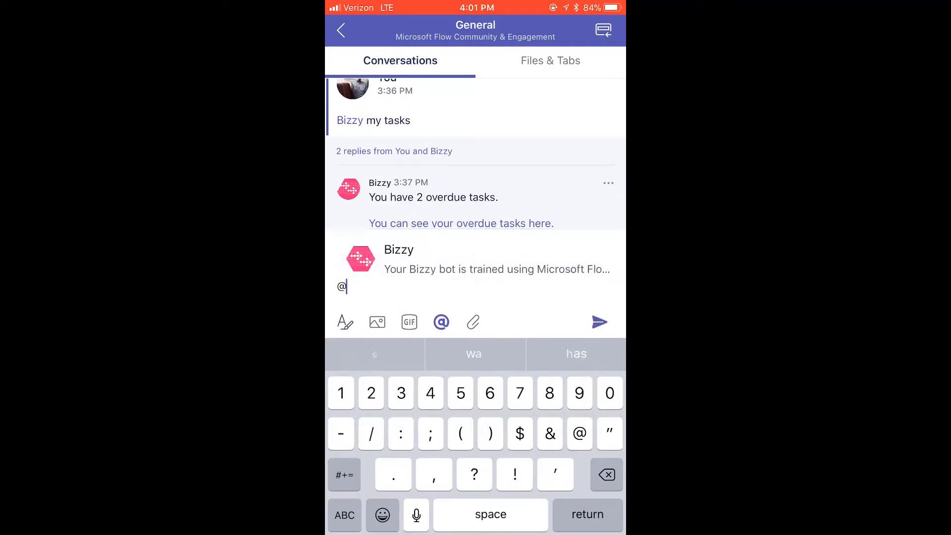
{"action": "left_click", "coordinate": [345, 515]}
{"action": "type", "text": "bizz"}
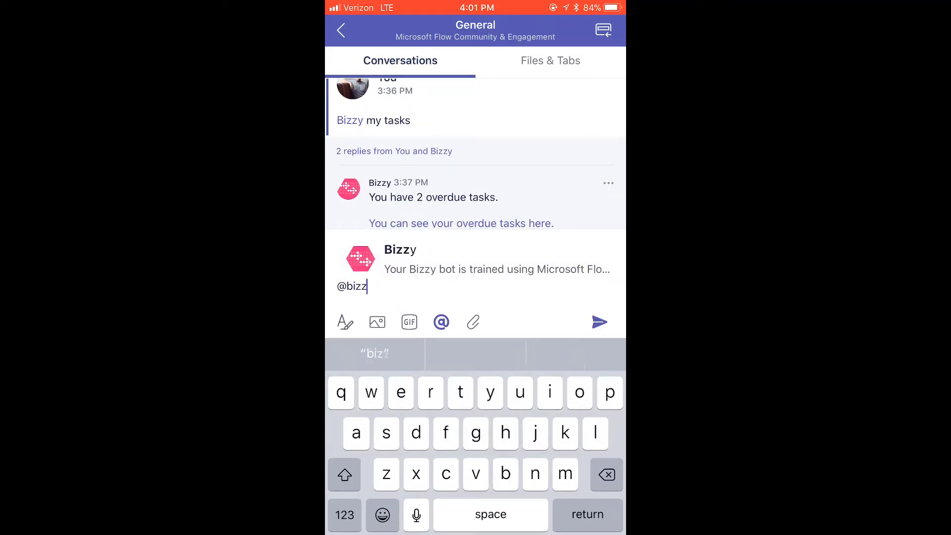
{"action": "type", "text": "y"}
{"action": "left_click", "coordinate": [475, 259]}
{"action": "type", "text": "m"}
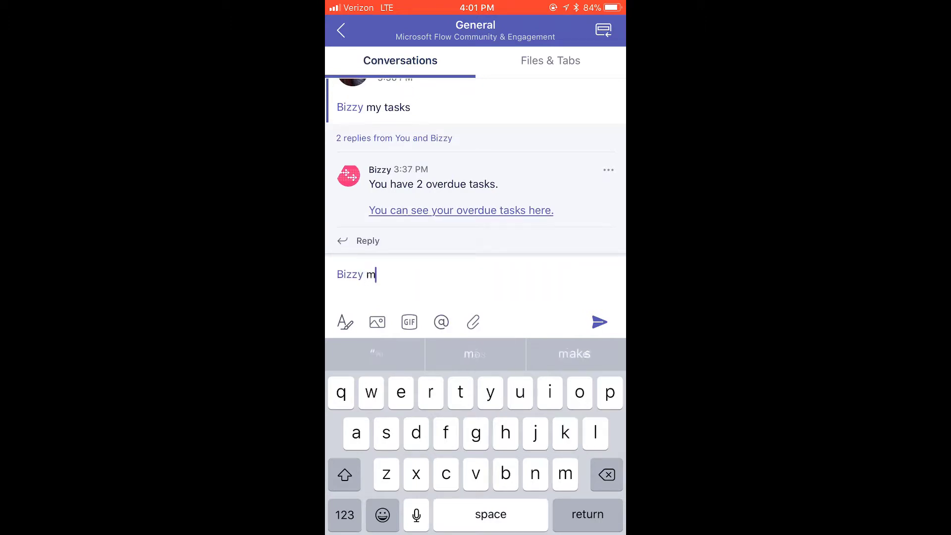
{"action": "type", "text": "y tasks"}
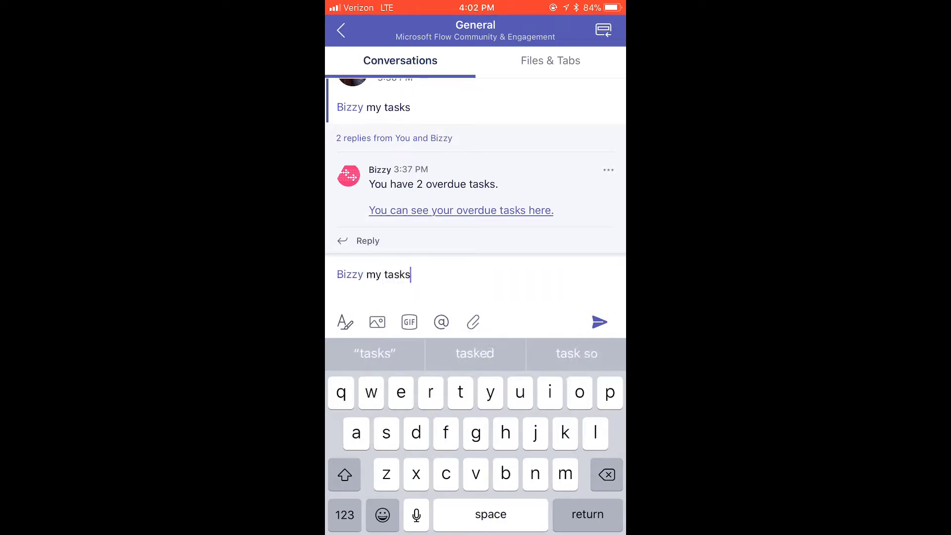
Step: Send the 'my tasks' message to Bizzy and answer its prompt with 'Overdue tasks'
{"action": "left_click", "coordinate": [599, 322]}
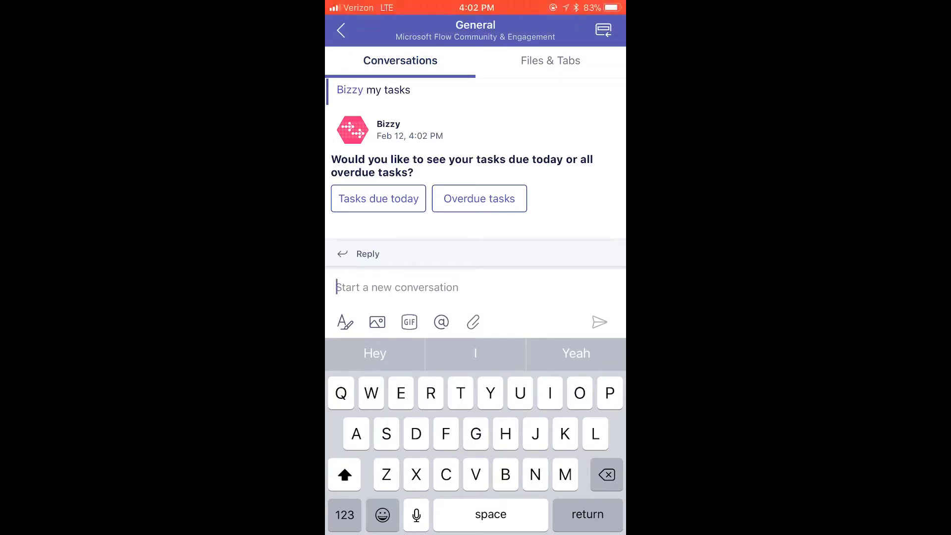
{"action": "left_click", "coordinate": [479, 198]}
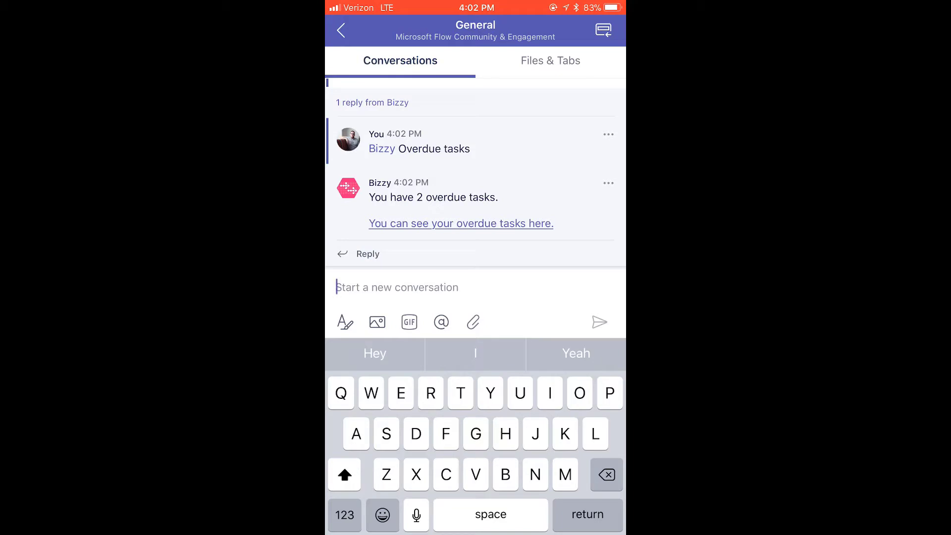
{"action": "left_click", "coordinate": [461, 223]}
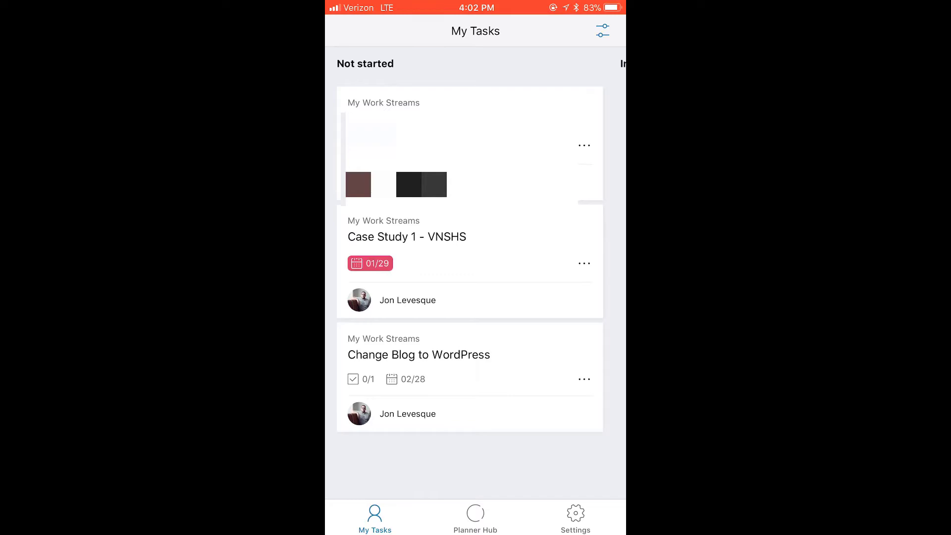
{"action": "scroll", "coordinate": [470, 221], "scroll_direction": "down", "scroll_amount": 2}
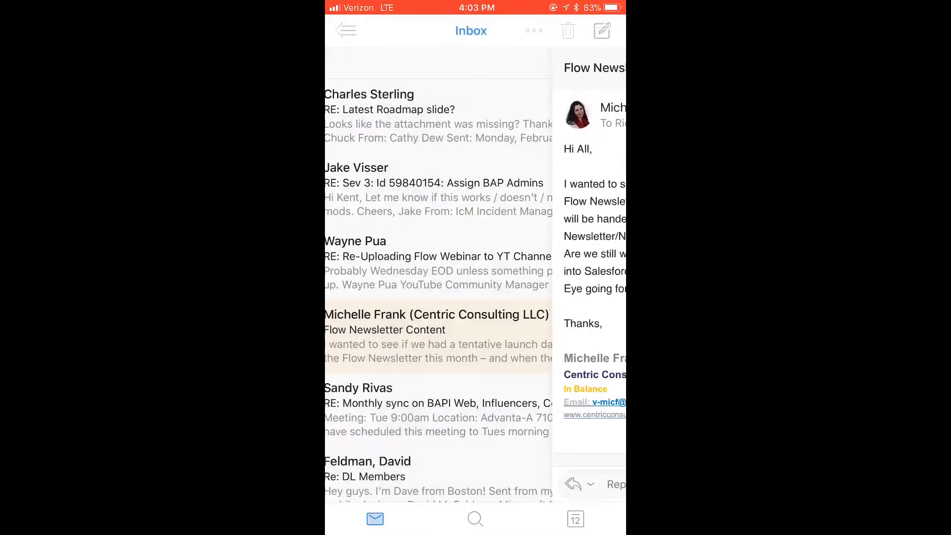
Step: Address the new email to the suggested colleague with subject 'Blog move'
{"action": "type", "text": "stephe"}
{"action": "left_click", "coordinate": [425, 100]}
{"action": "left_click", "coordinate": [396, 128]}
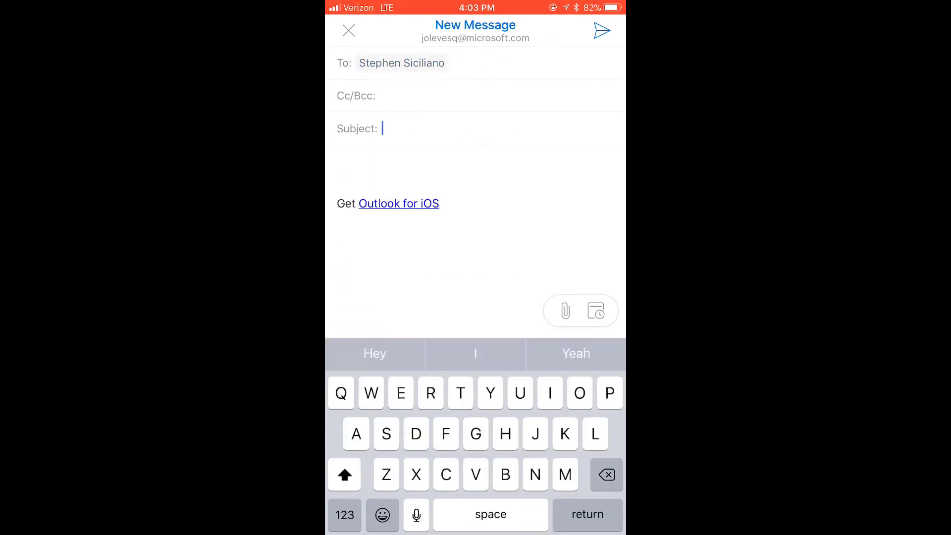
{"action": "type", "text": "Blog move"}
Step: Write a body greeting the colleague, asking to proceed with the WordPress blog move, signed 'Thanks so much!'
{"action": "left_click", "coordinate": [338, 168]}
{"action": "type", "text": "Hey Stephen,"}
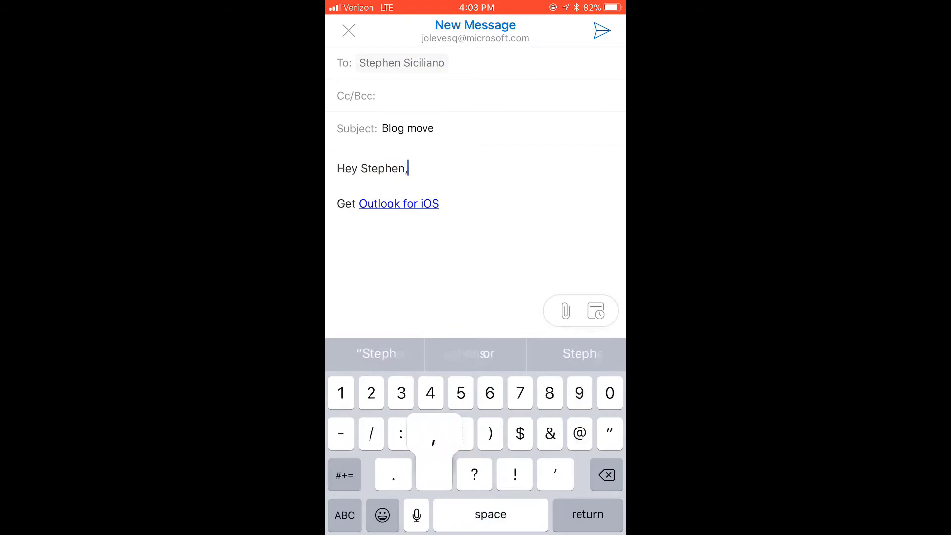
{"action": "key", "text": "Return"}
{"action": "key", "text": "Return"}
{"action": "type", "text": "Can i go ahead and move forward wit"}
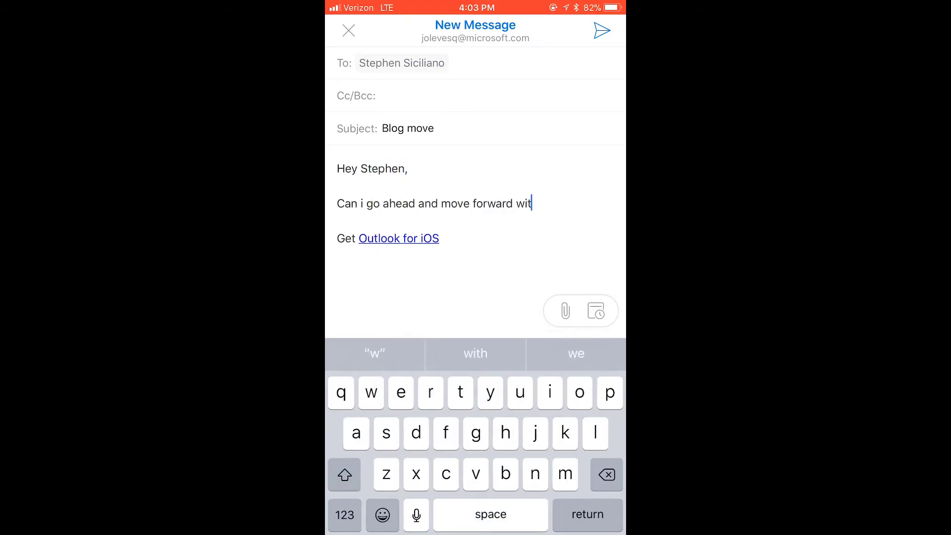
{"action": "type", "text": "h the blog move to WordPress? "}
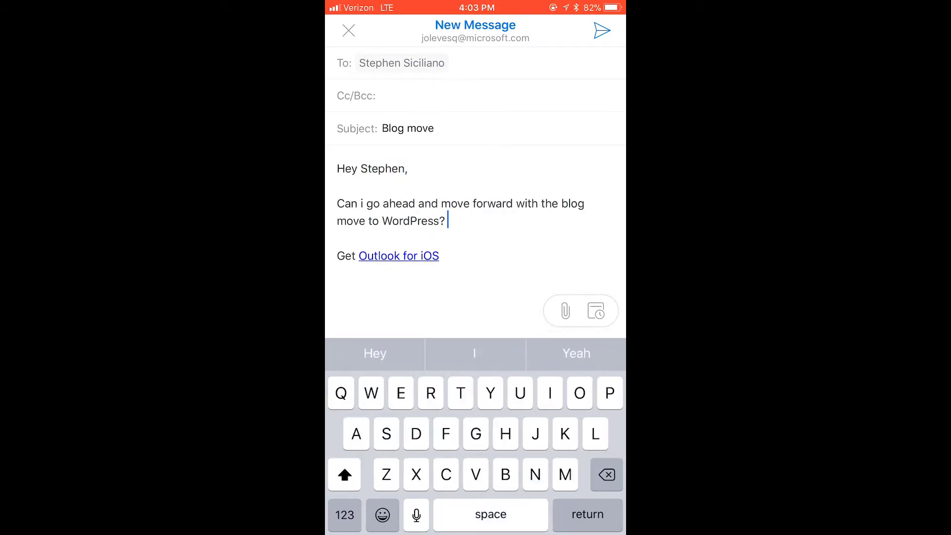
{"action": "type", "text": "I'd love to get That work started."}
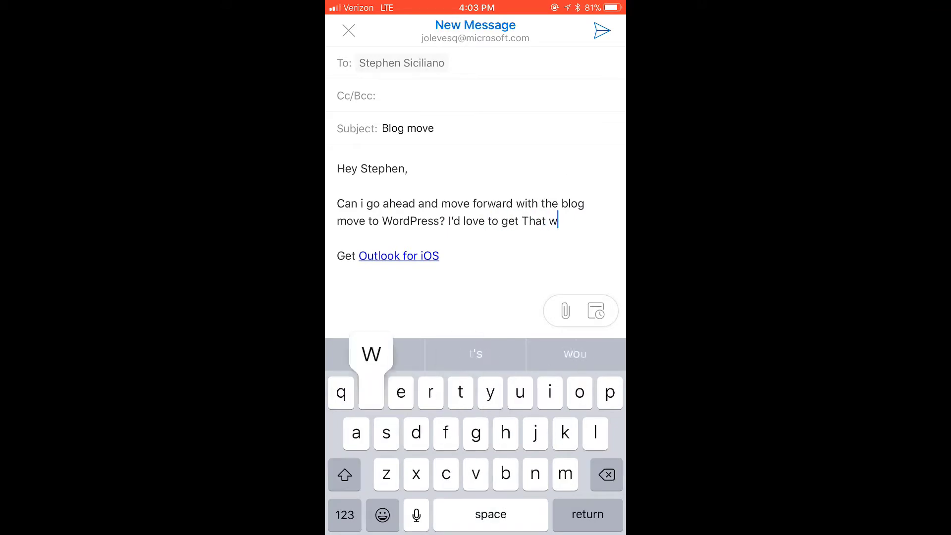
{"action": "key", "text": "Return"}
{"action": "key", "text": "Return"}
{"action": "type", "text": "Thanks so much!"}
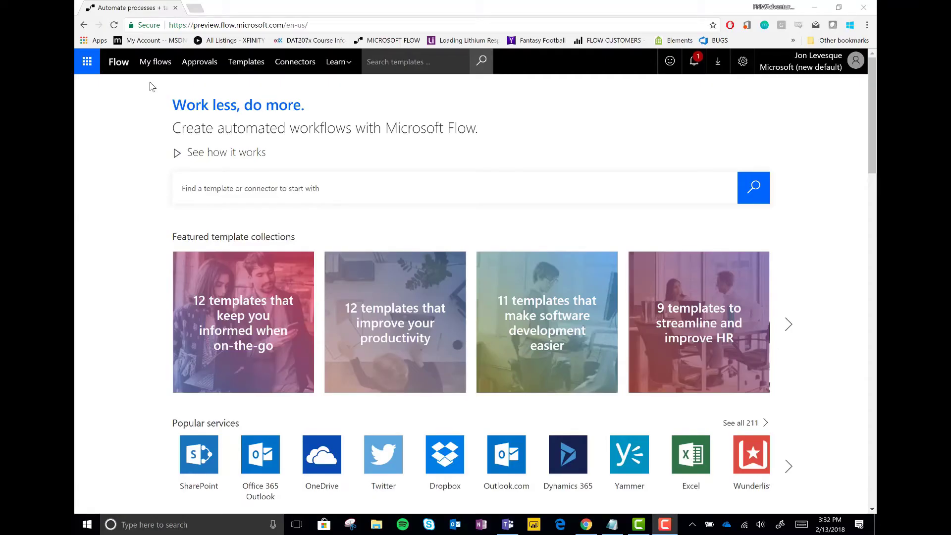
Step: Open the '[Bizzy] Get task info' flow's details page from My flows
{"action": "left_click", "coordinate": [156, 68]}
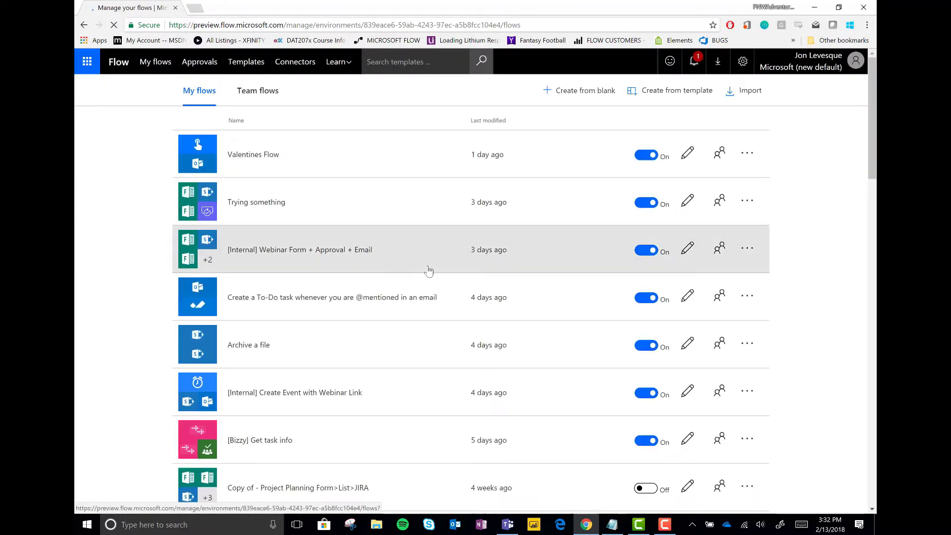
{"action": "left_click", "coordinate": [292, 448]}
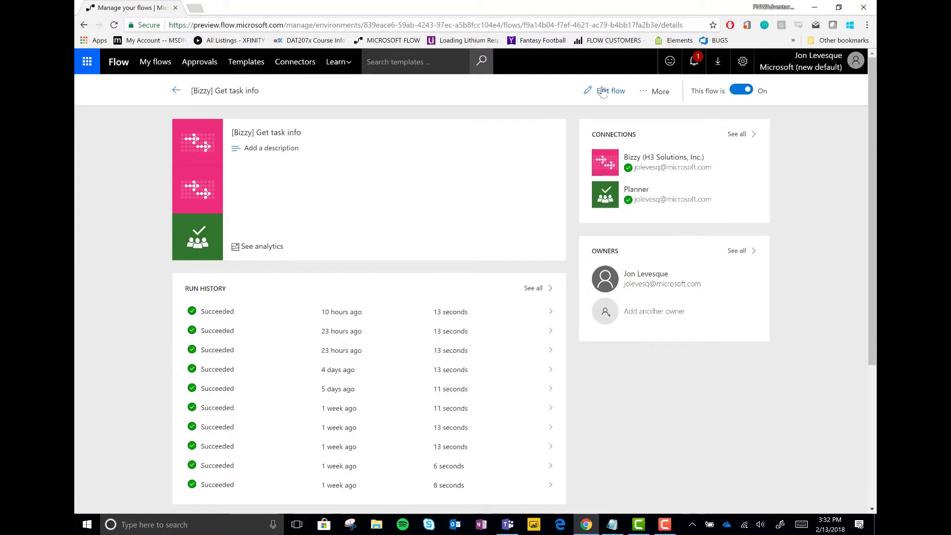
Step: Open '[Bizzy] Get task info' in the editor and briefly expand the 'When an intent is used' trigger
{"action": "left_click", "coordinate": [602, 92]}
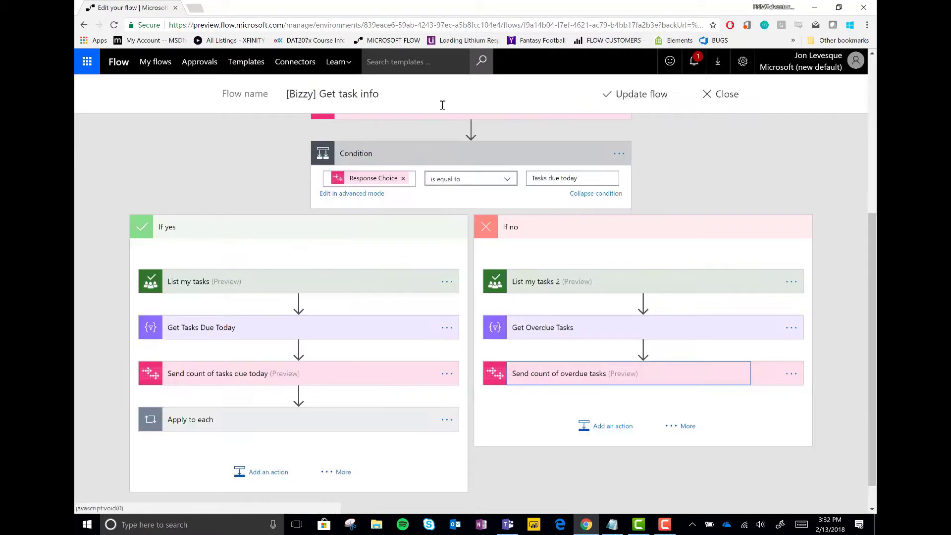
{"action": "scroll", "coordinate": [544, 250], "scroll_direction": "up", "scroll_amount": 5}
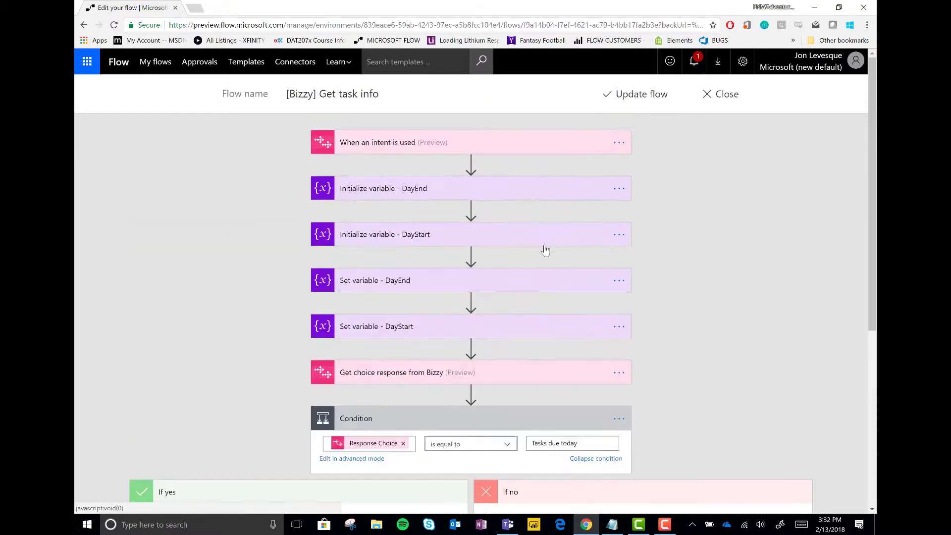
{"action": "left_click", "coordinate": [390, 148]}
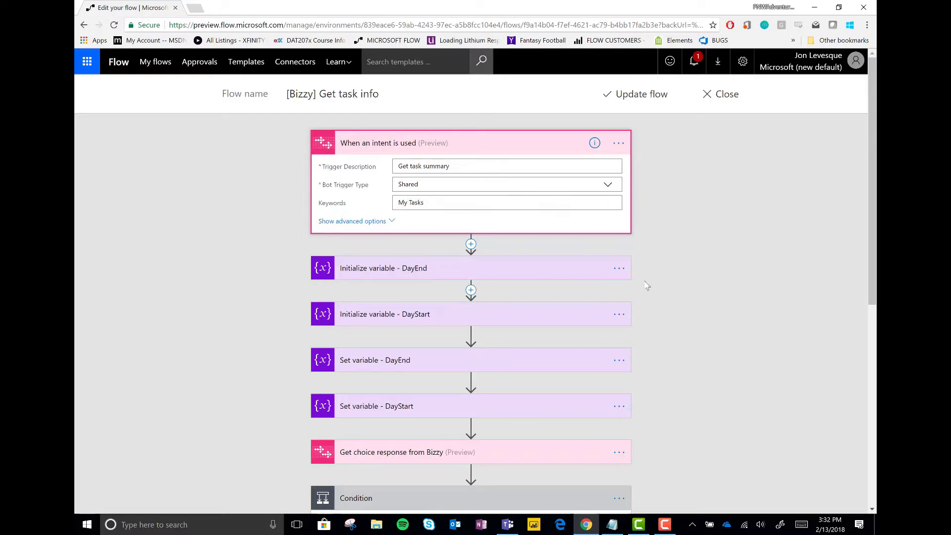
{"action": "left_click", "coordinate": [456, 144]}
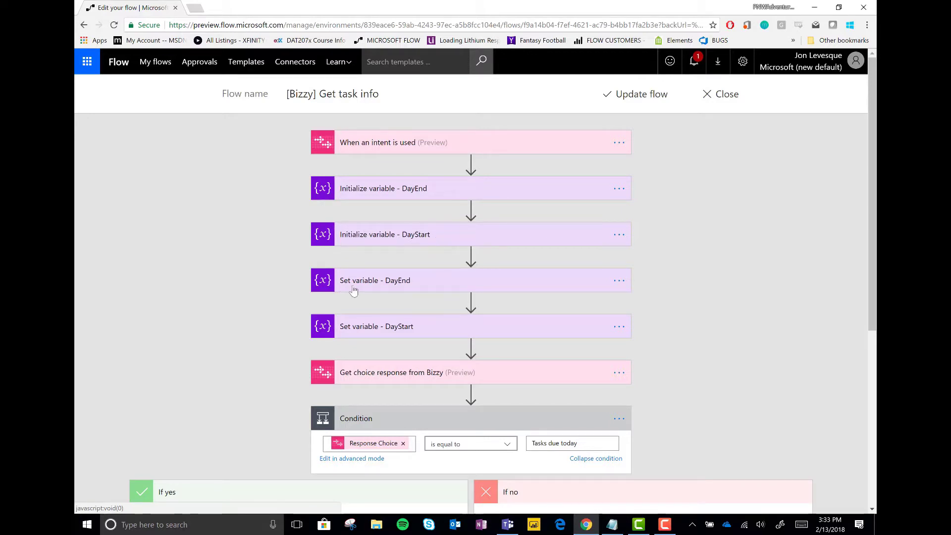
Step: Inspect the DayStart variable's startOfDay(utcNow()) expression
{"action": "mouse_move", "coordinate": [396, 300]}
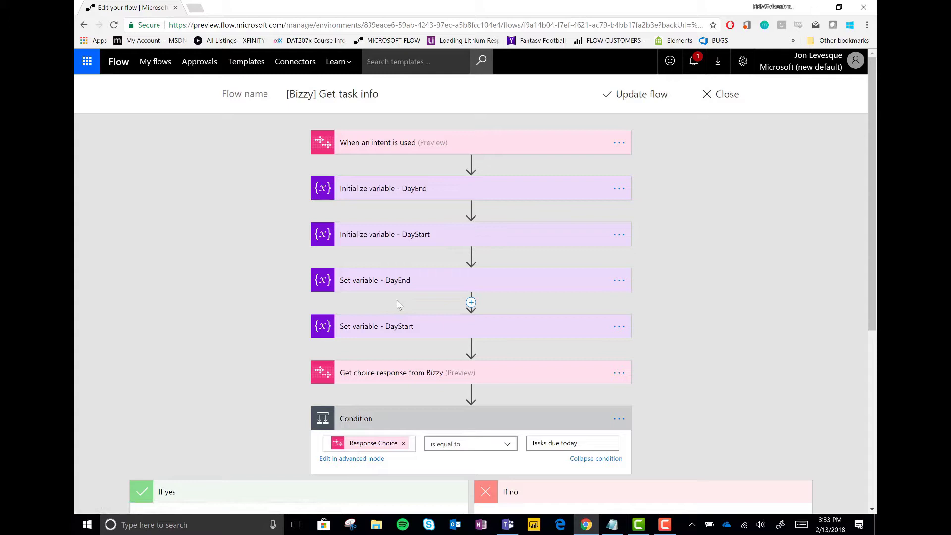
{"action": "left_click", "coordinate": [408, 329]}
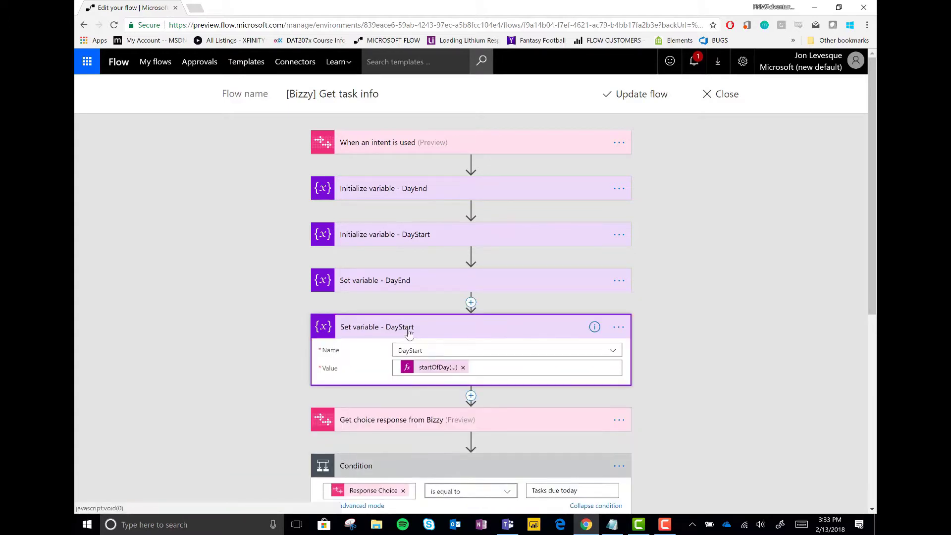
{"action": "left_click", "coordinate": [433, 369]}
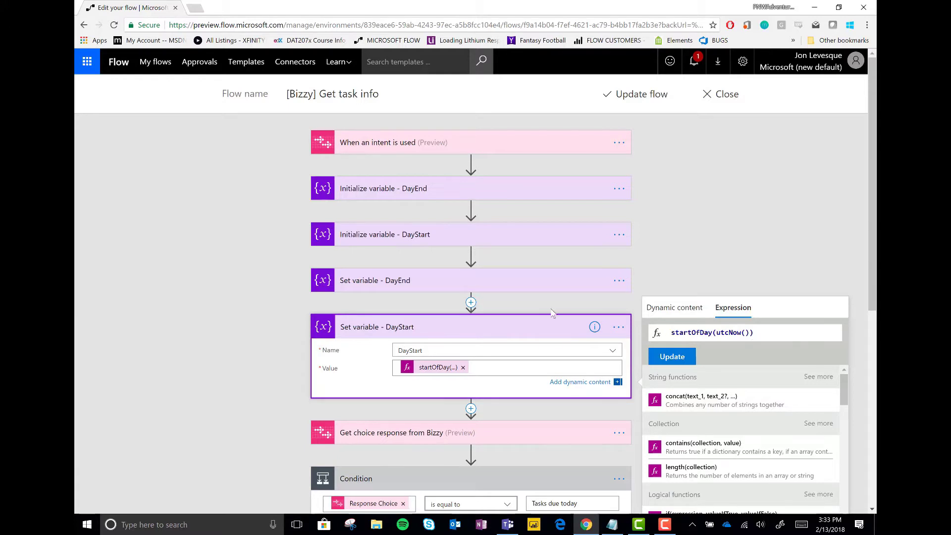
Step: Inspect DayEnd's startOfDay(addDays(utcNow(), 1)) expression, then collapse the DayEnd step
{"action": "left_click", "coordinate": [486, 287]}
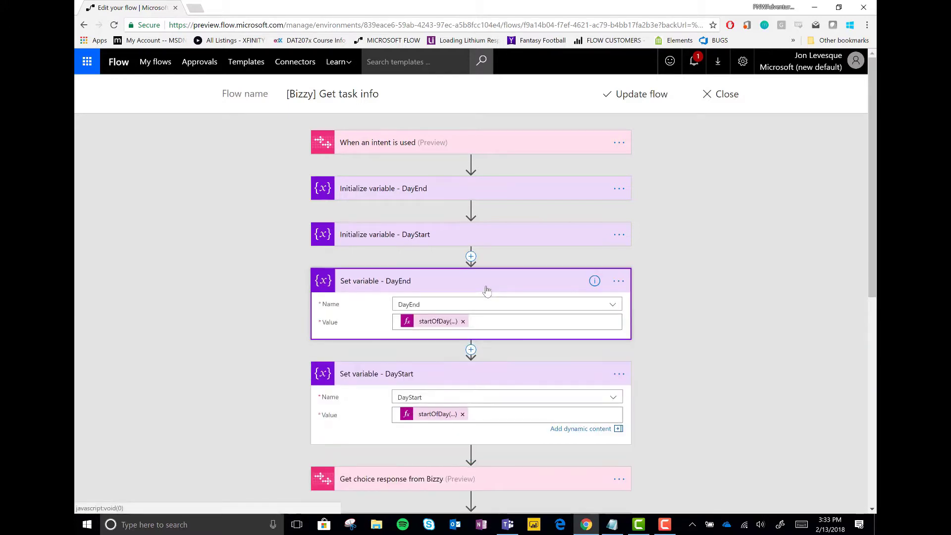
{"action": "left_click", "coordinate": [436, 322]}
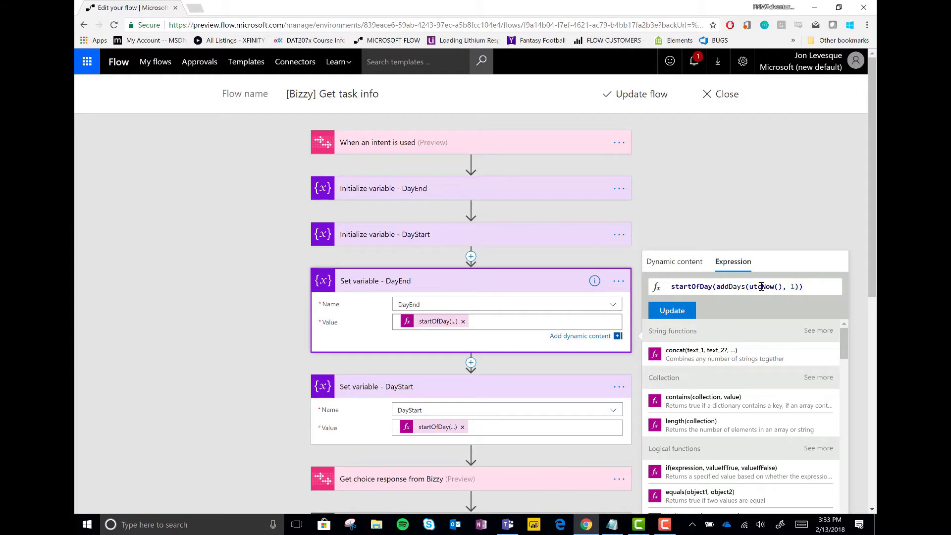
{"action": "left_click", "coordinate": [513, 280]}
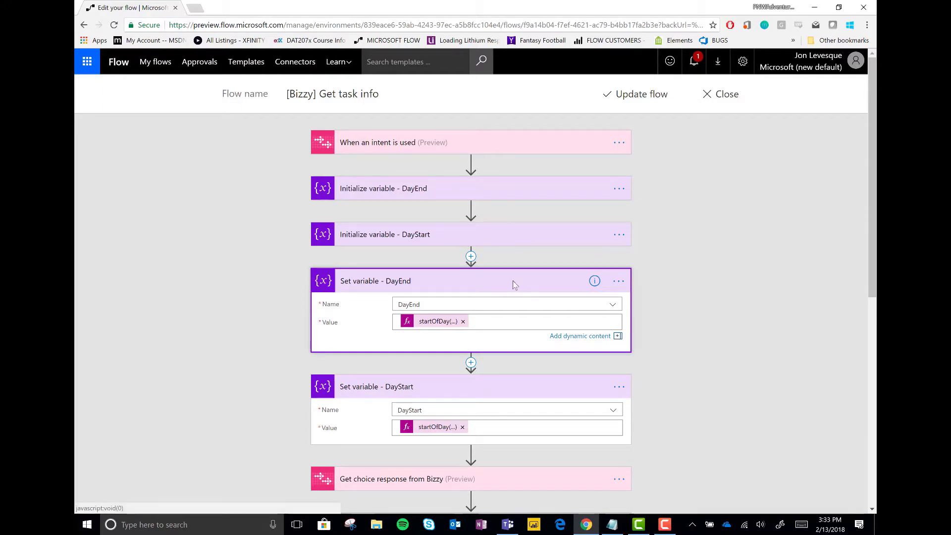
{"action": "left_click", "coordinate": [513, 281]}
Step: Collapse DayStart and expand the choice prompt and trigger, showing keyword My Tasks and both choices
{"action": "left_click", "coordinate": [497, 326]}
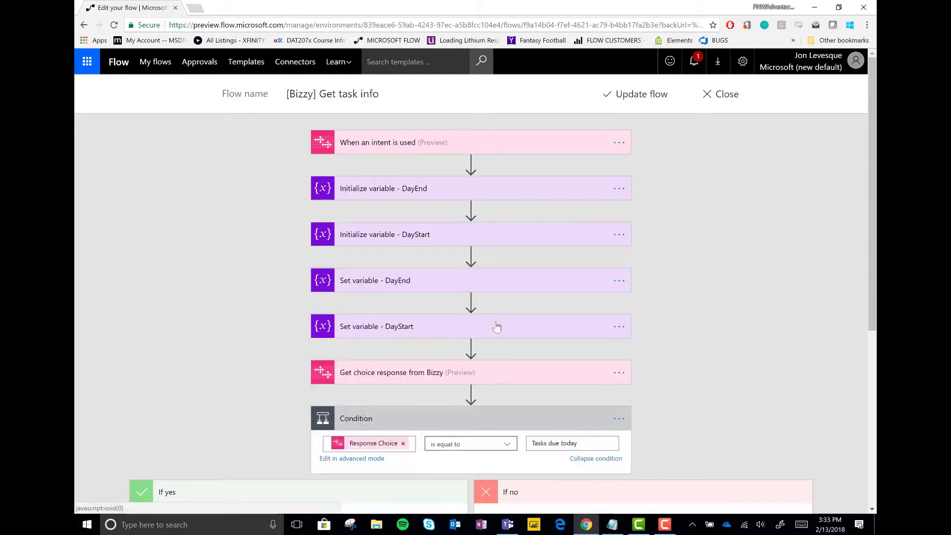
{"action": "left_click", "coordinate": [515, 379]}
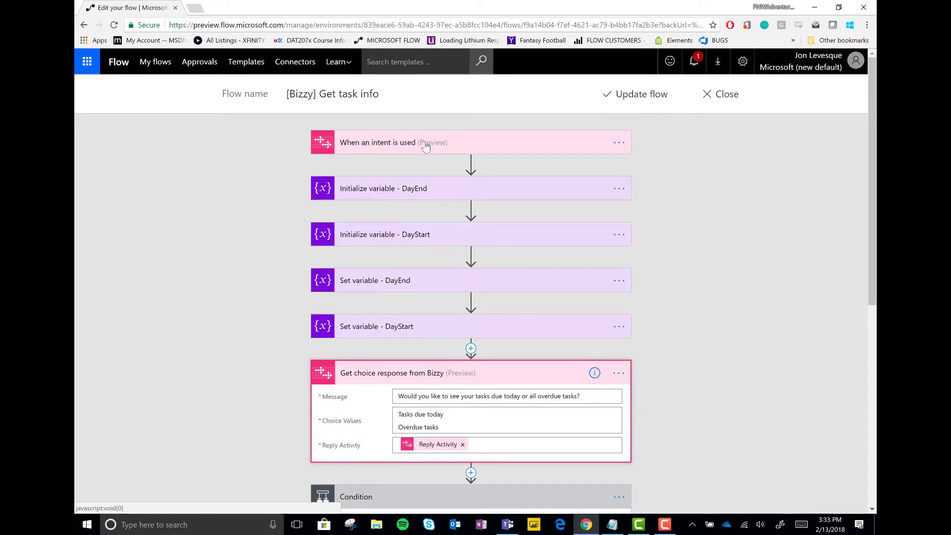
{"action": "left_click", "coordinate": [425, 142]}
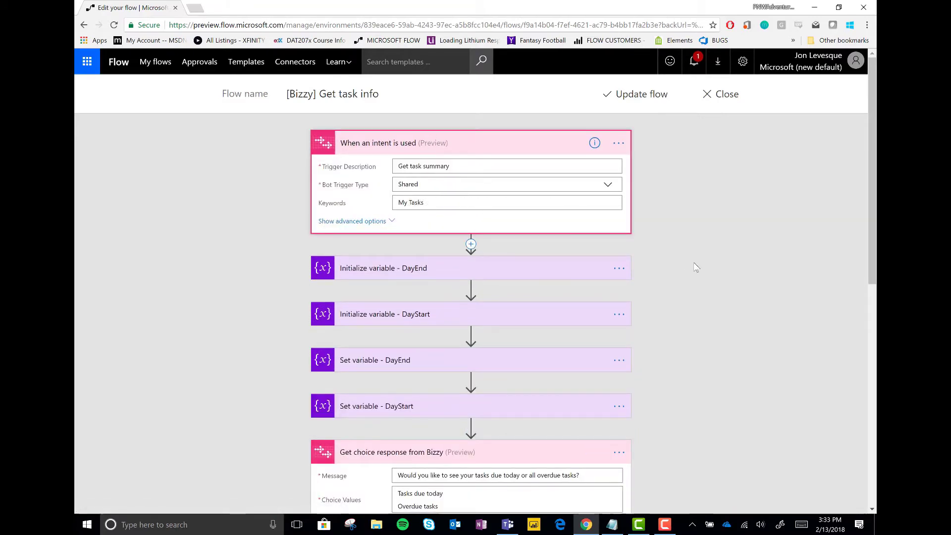
{"action": "scroll", "coordinate": [696, 267], "scroll_direction": "down", "scroll_amount": 3}
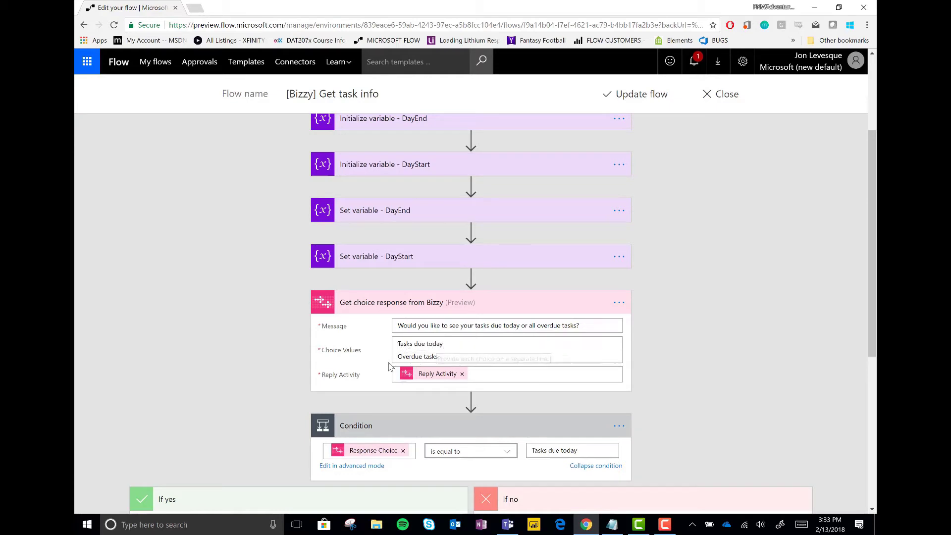
{"action": "scroll", "coordinate": [753, 393], "scroll_direction": "down", "scroll_amount": 3}
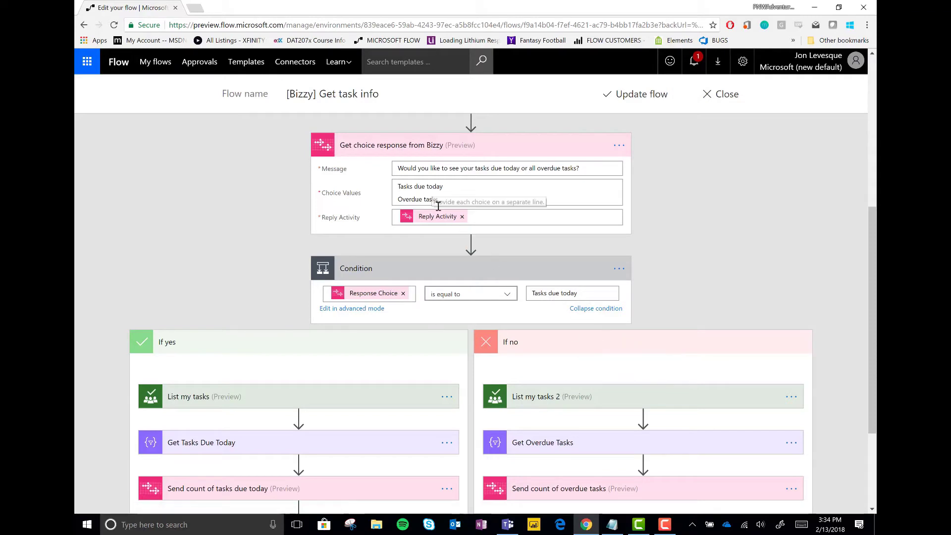
{"action": "scroll", "coordinate": [670, 348], "scroll_direction": "down", "scroll_amount": 2}
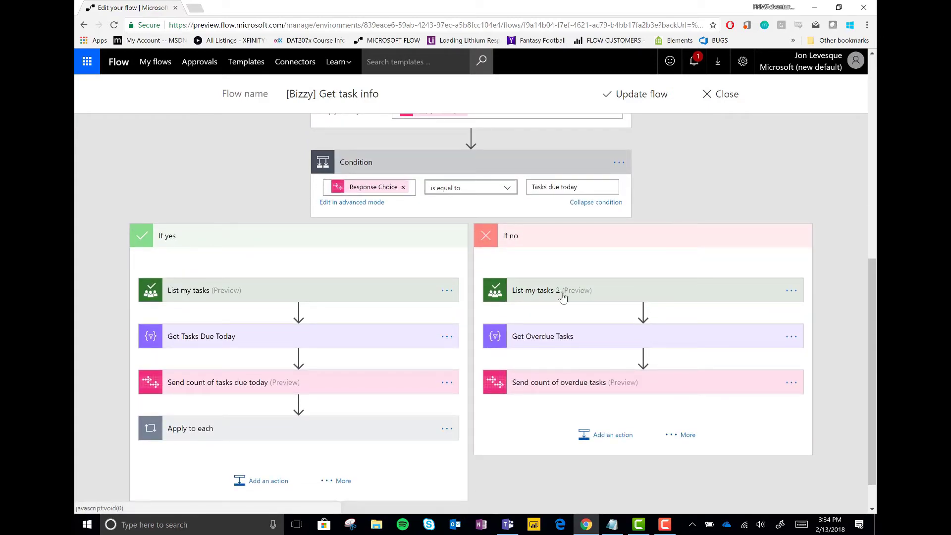
Step: Expand List my tasks 2 and Get Overdue Tasks, then select and read the overdue filter expression
{"action": "left_click", "coordinate": [596, 293]}
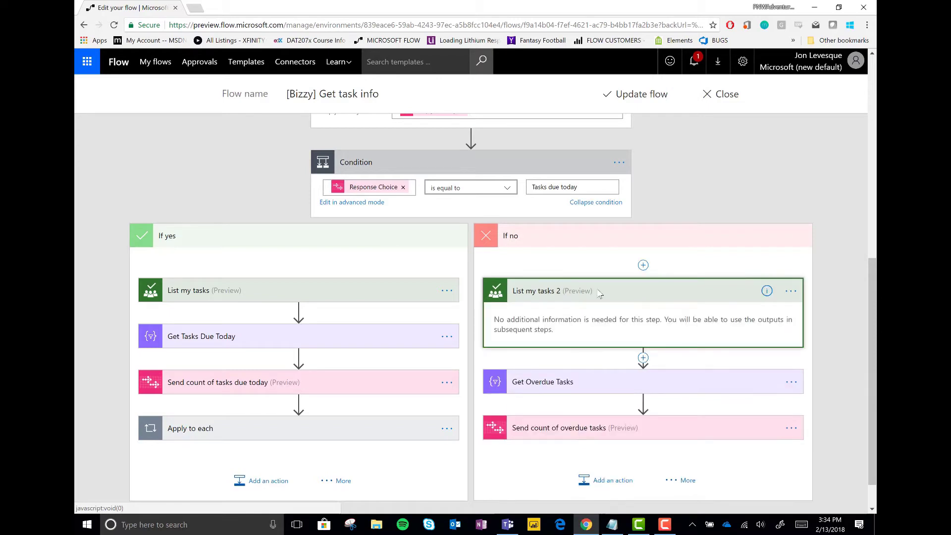
{"action": "left_click", "coordinate": [607, 385]}
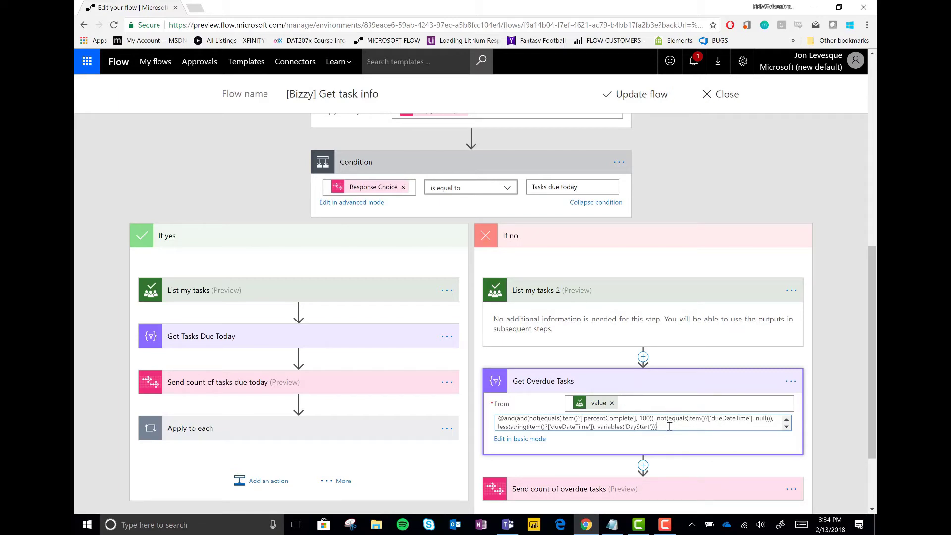
{"action": "left_click_drag", "start_coordinate": [669, 426], "coordinate": [494, 418]}
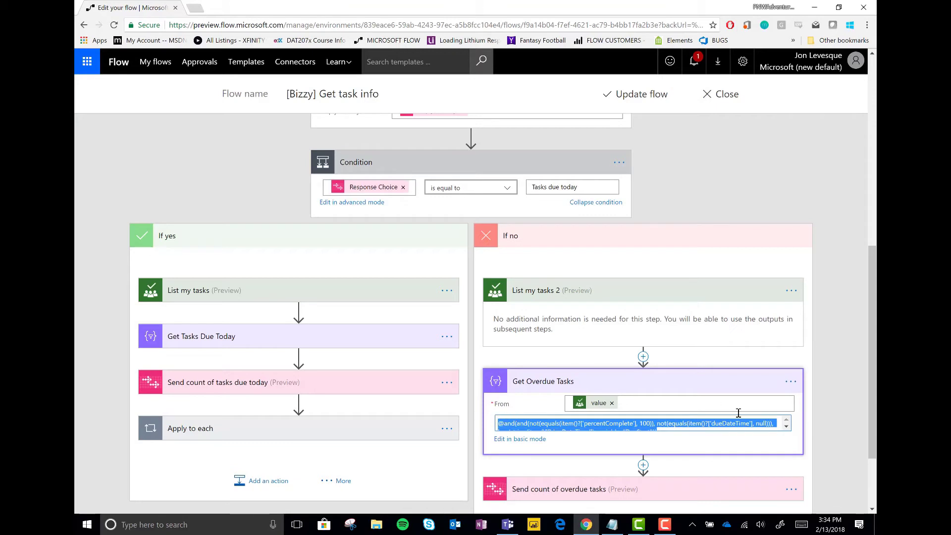
{"action": "left_click", "coordinate": [786, 427]}
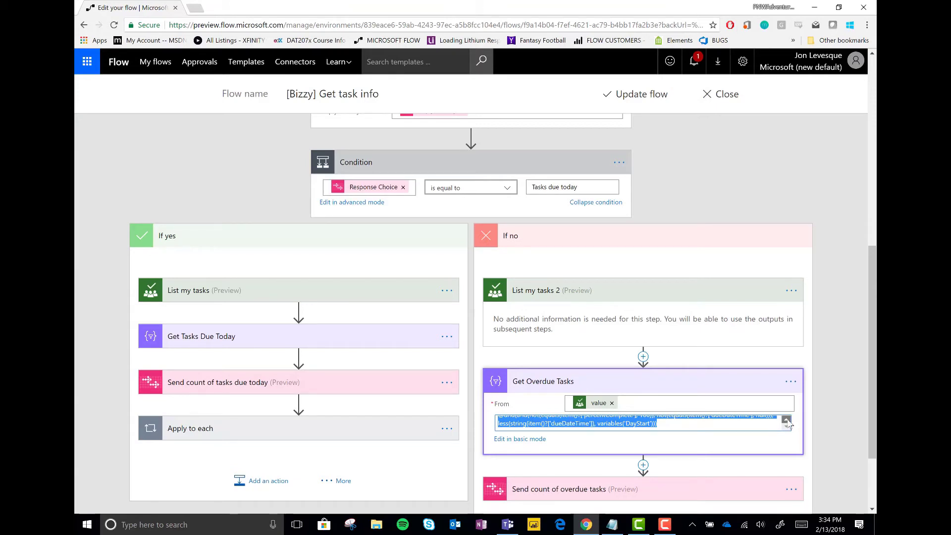
{"action": "left_click", "coordinate": [787, 420]}
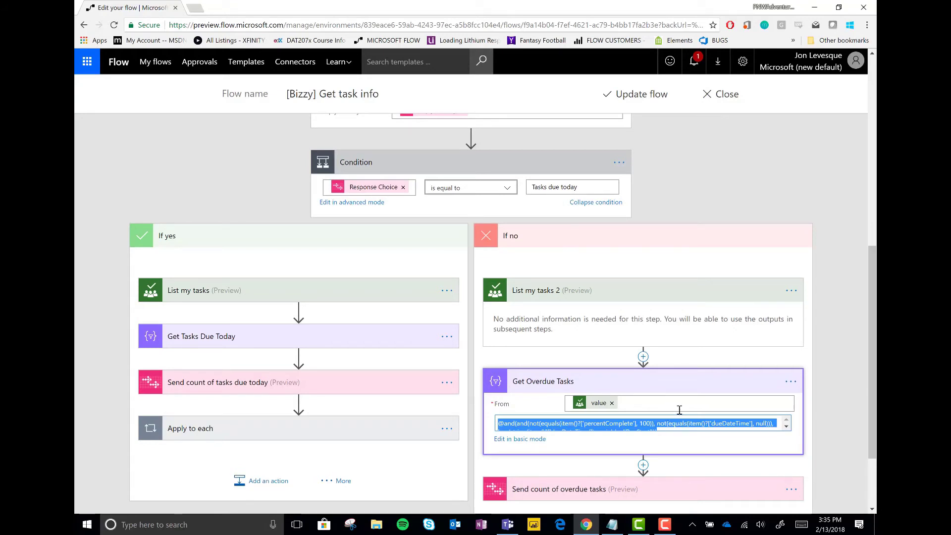
{"action": "scroll", "coordinate": [679, 410], "scroll_direction": "down", "scroll_amount": 2}
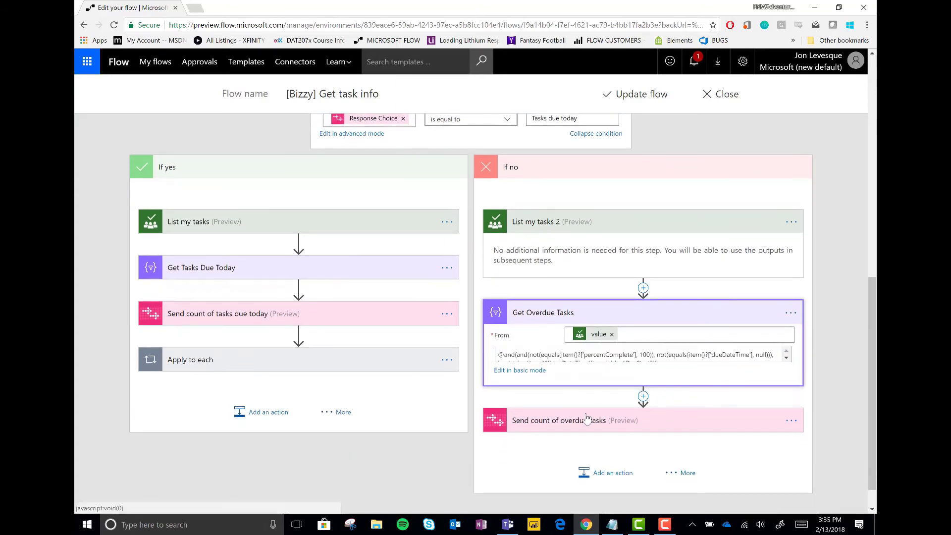
{"action": "left_click", "coordinate": [587, 418]}
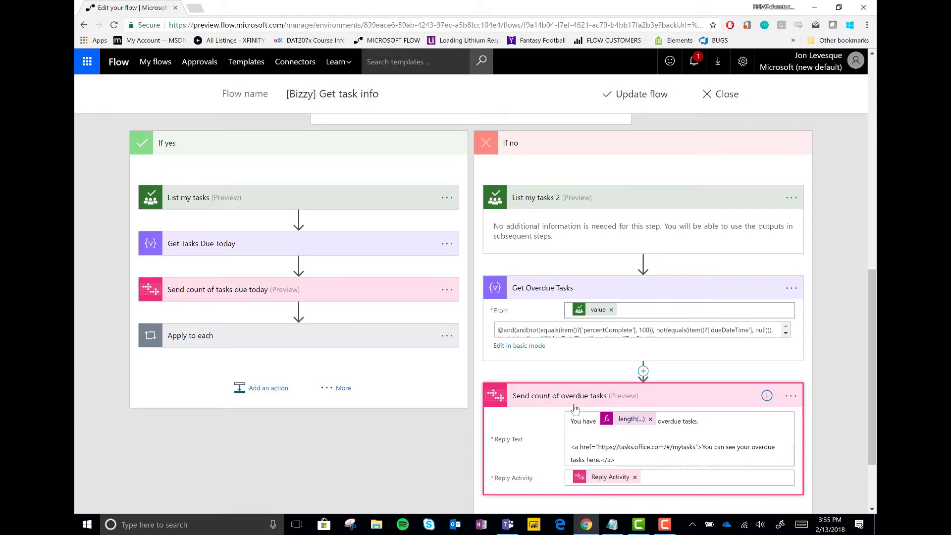
{"action": "left_click", "coordinate": [348, 212]}
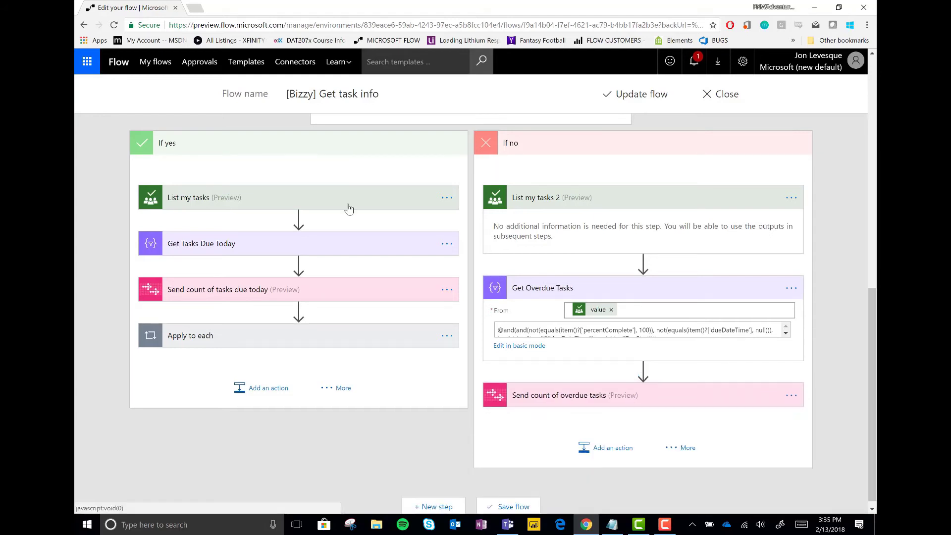
Step: Expand List my tasks and Get Tasks Due Today, then select part of its dueDateTime filter
{"action": "left_click", "coordinate": [278, 199]}
{"action": "left_click", "coordinate": [277, 291]}
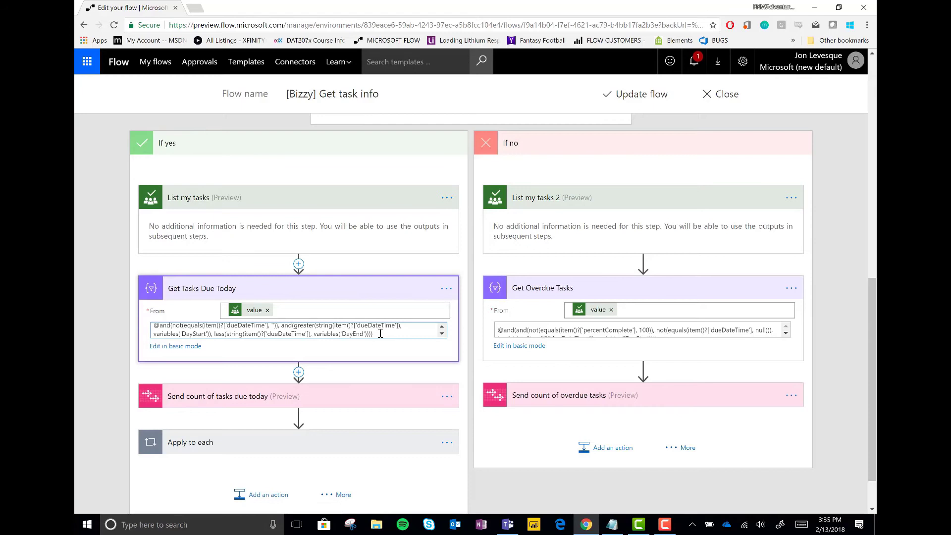
{"action": "left_click_drag", "start_coordinate": [379, 335], "coordinate": [151, 320]}
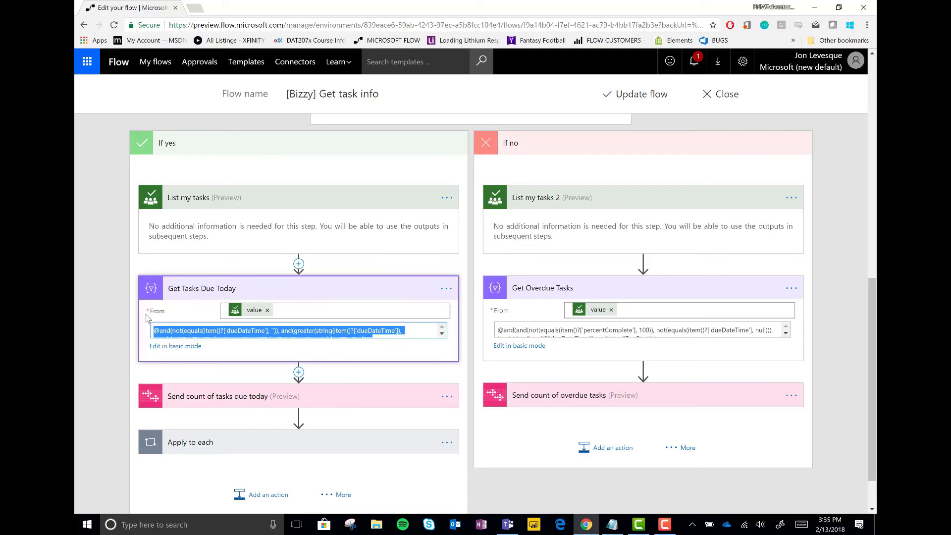
Step: Expand the today's-count reply, the Apply to each loop and its per-task Send reply step
{"action": "left_click", "coordinate": [235, 396]}
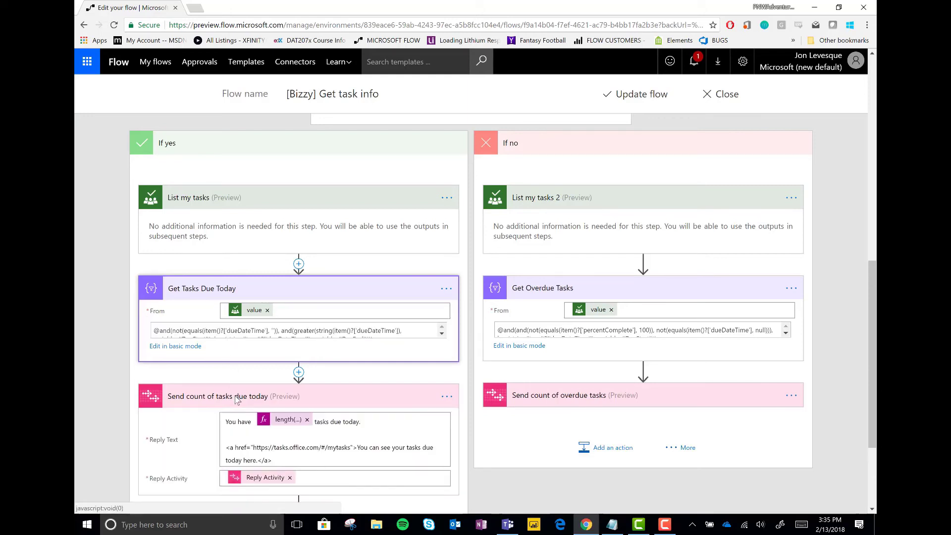
{"action": "scroll", "coordinate": [342, 394], "scroll_direction": "down", "scroll_amount": 2}
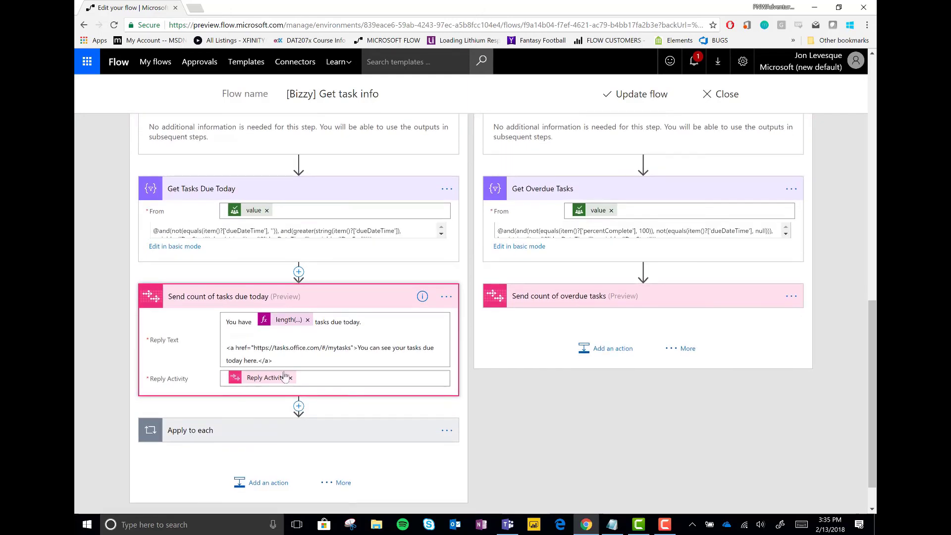
{"action": "left_click", "coordinate": [233, 431]}
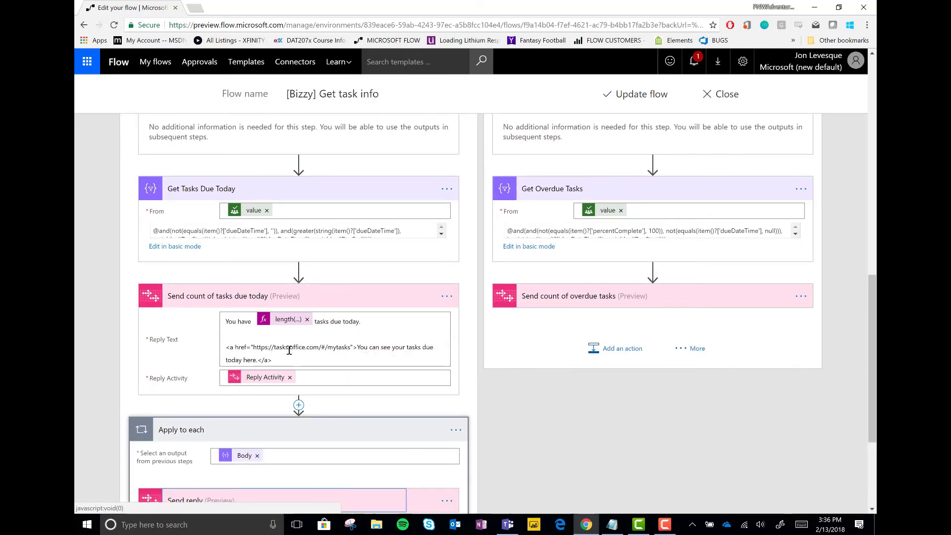
{"action": "scroll", "coordinate": [380, 388], "scroll_direction": "down", "scroll_amount": 3}
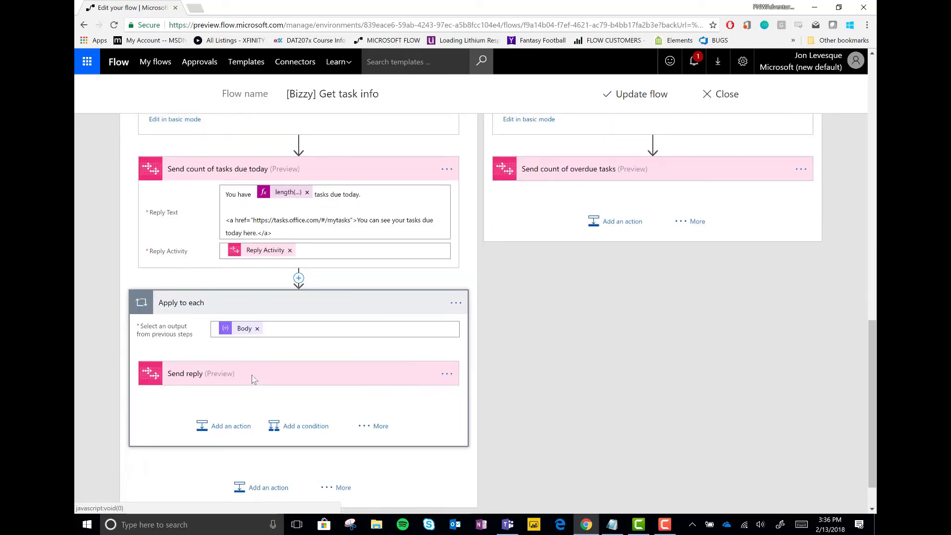
{"action": "left_click", "coordinate": [252, 375]}
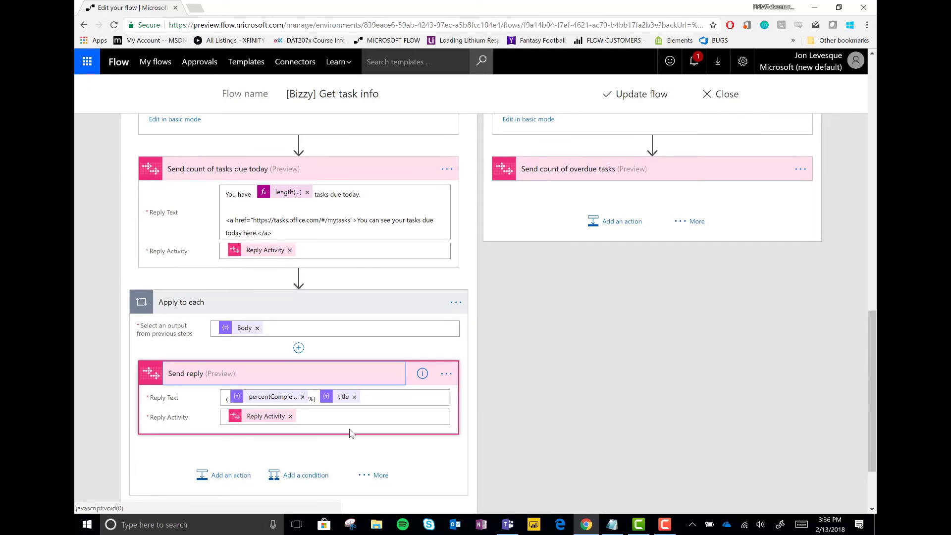
{"action": "scroll", "coordinate": [350, 432], "scroll_direction": "up", "scroll_amount": 5}
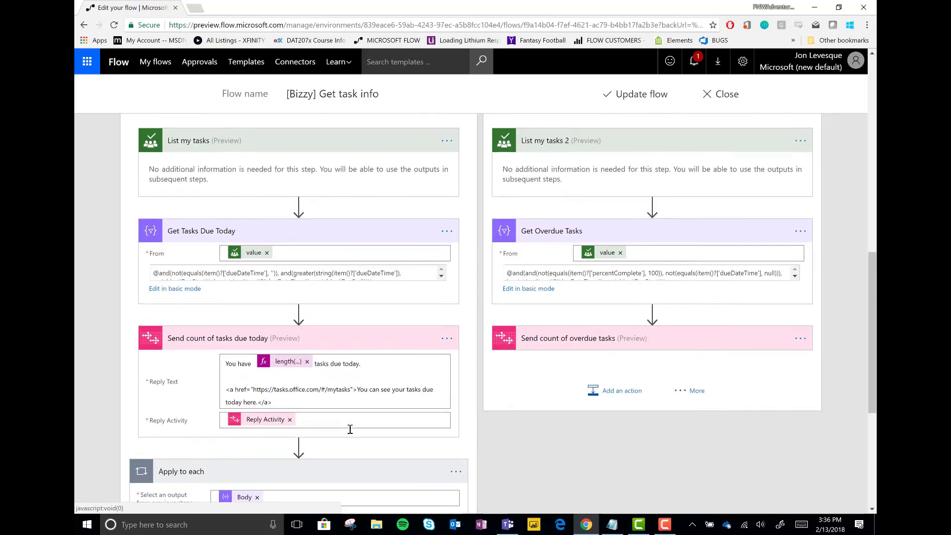
{"action": "scroll", "coordinate": [350, 429], "scroll_direction": "up", "scroll_amount": 10}
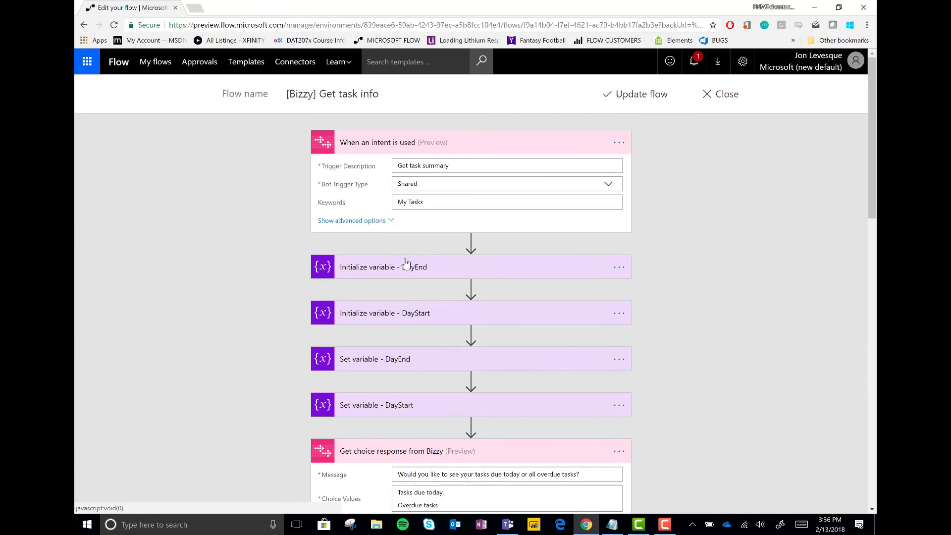